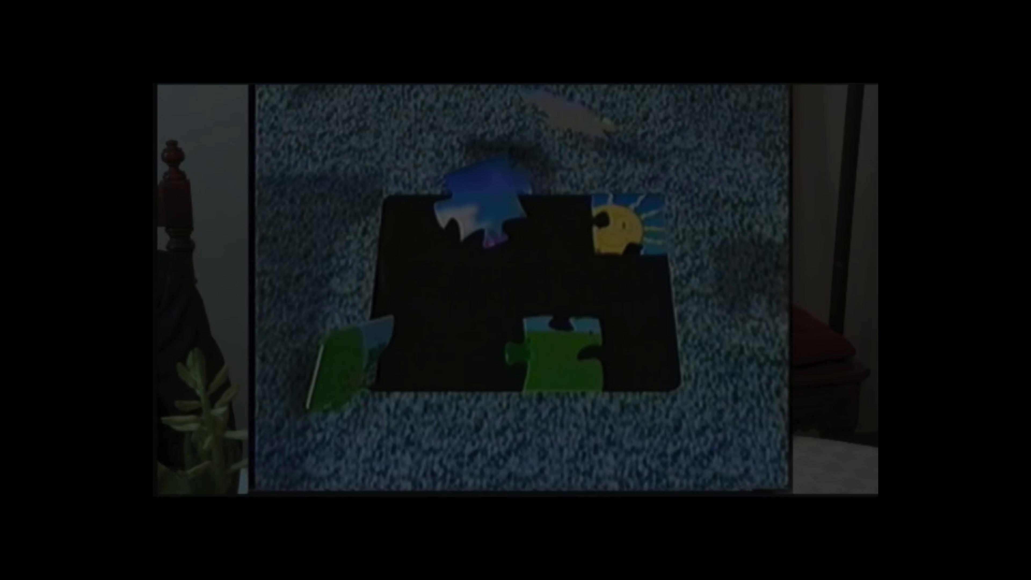
Capture a screenshot of the full puzzle video frame showing the loose pieces
{"action": "left_click_drag", "start_coordinate": [157, 83], "coordinate": [870, 492]}
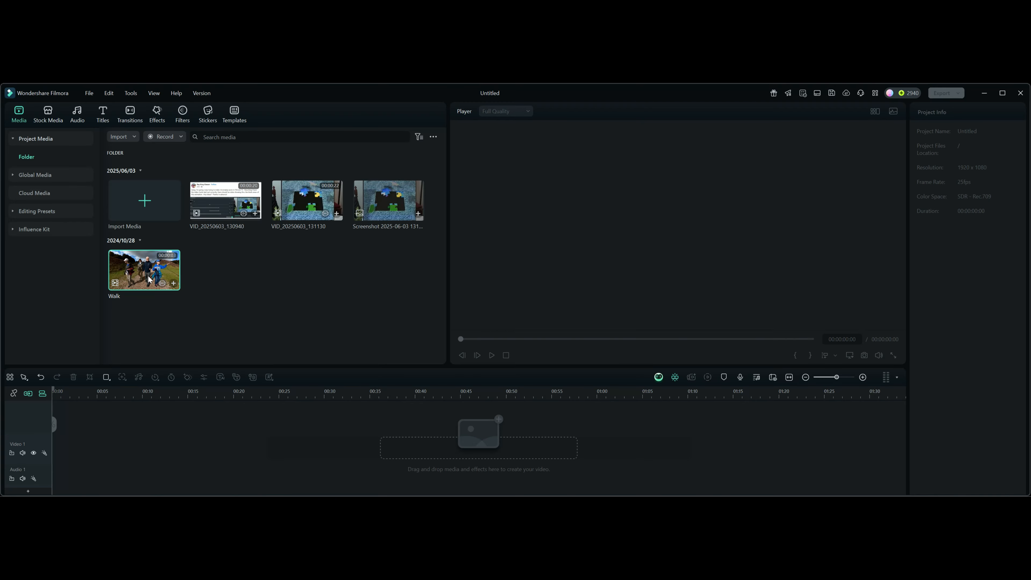
Add the Walk clip to the timeline, keeping the 1920 x 1080 25fps project settings, and place the screenshot image on the track above it
{"action": "left_click_drag", "start_coordinate": [170, 289], "coordinate": [101, 442]}
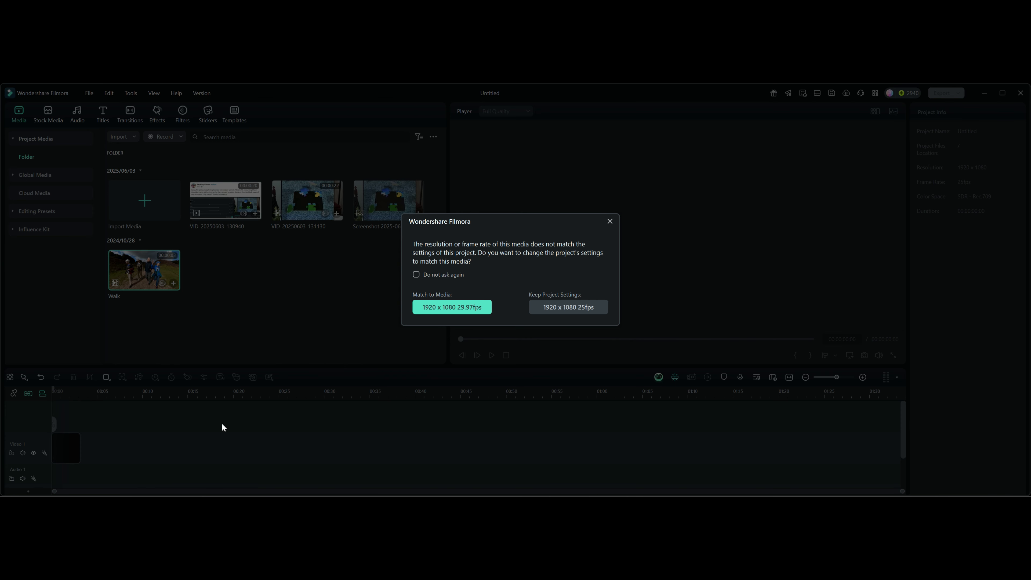
{"action": "left_click", "coordinate": [546, 307]}
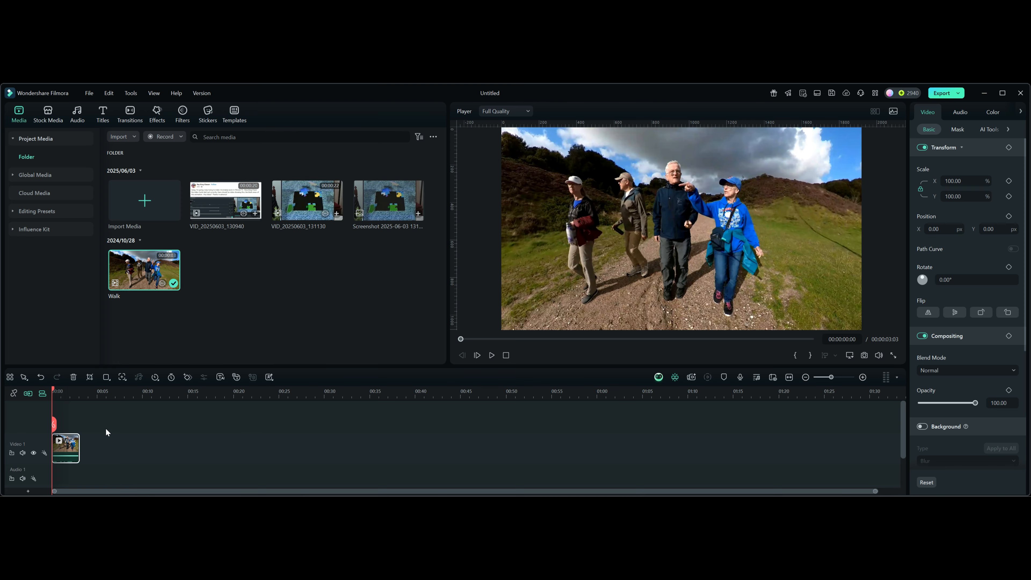
{"action": "left_click_drag", "start_coordinate": [113, 400], "coordinate": [443, 386]}
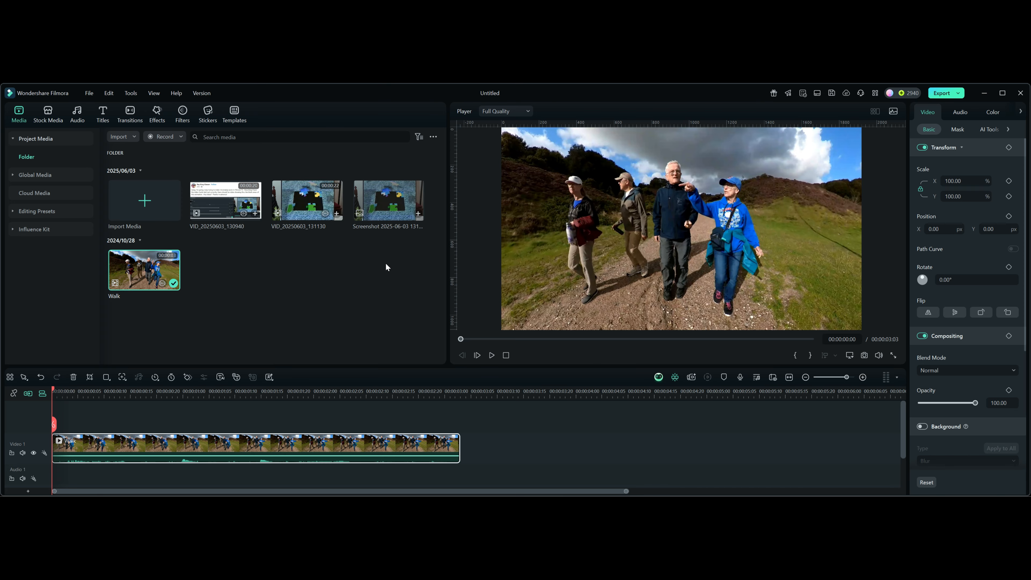
{"action": "left_click_drag", "start_coordinate": [385, 211], "coordinate": [128, 443]}
Slow the Walk clip to a uniform speed of 0.50
{"action": "left_click", "coordinate": [352, 482]}
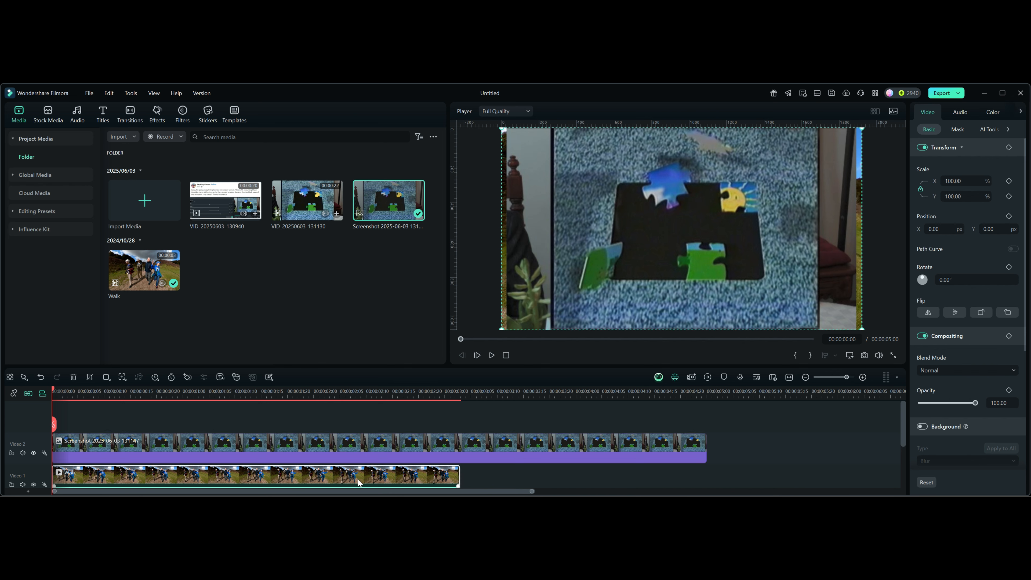
{"action": "left_click", "coordinate": [1021, 112]}
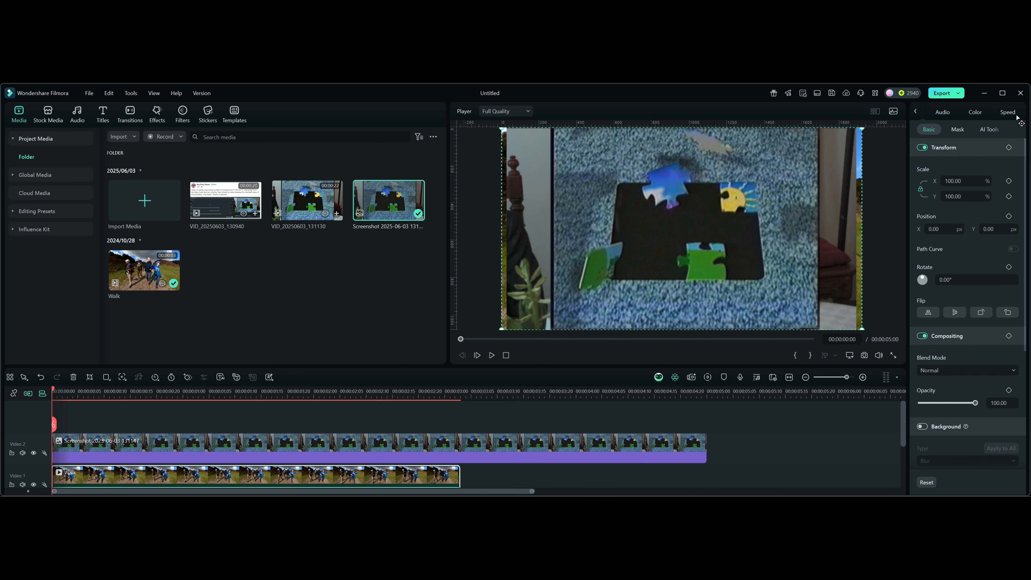
{"action": "left_click", "coordinate": [1007, 112]}
{"action": "left_click_drag", "start_coordinate": [947, 157], "coordinate": [944, 156]}
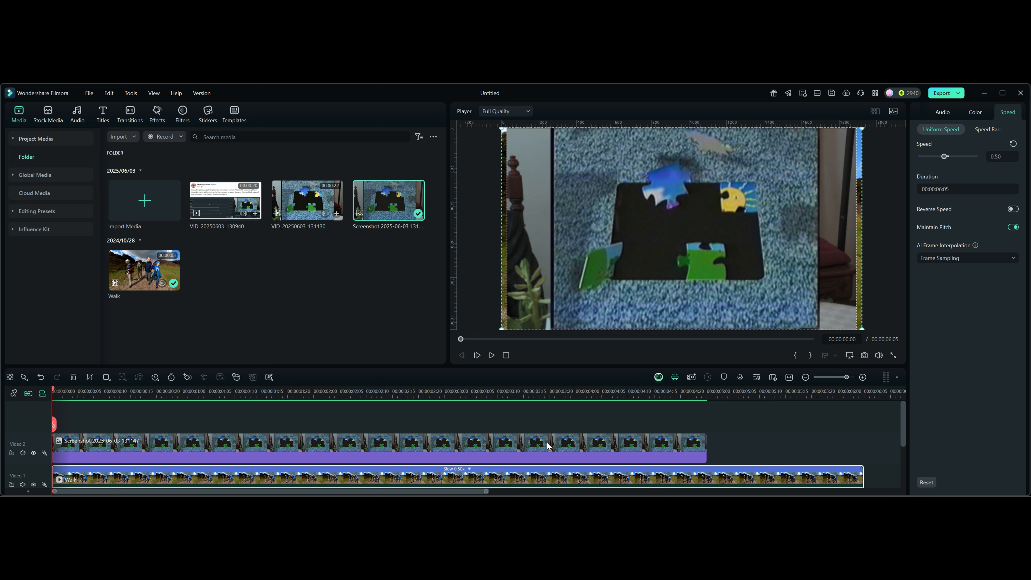
Open the Chroma Key settings of the screenshot image clip, switching the key off and on again
{"action": "left_click", "coordinate": [449, 445]}
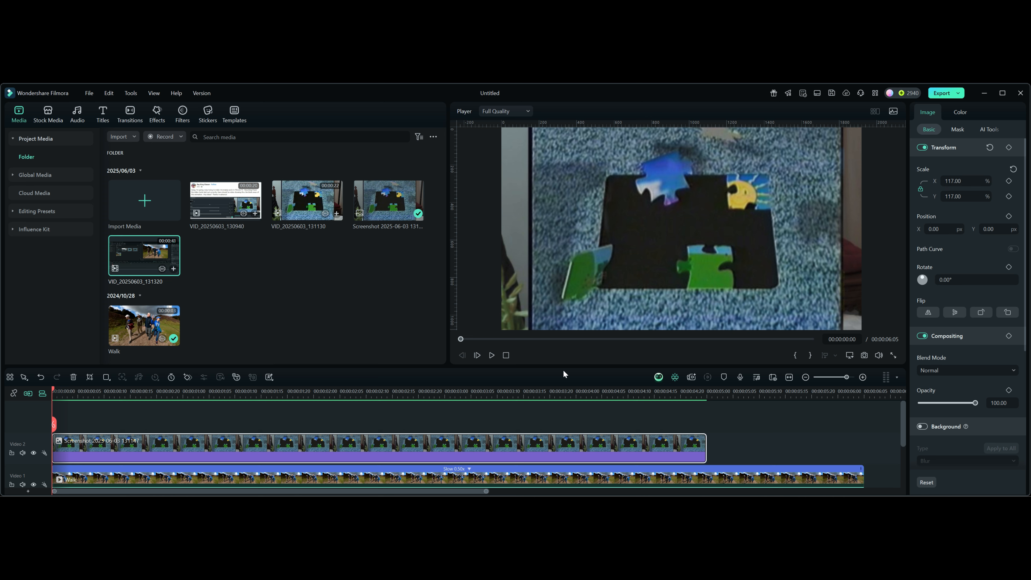
{"action": "left_click", "coordinate": [987, 128]}
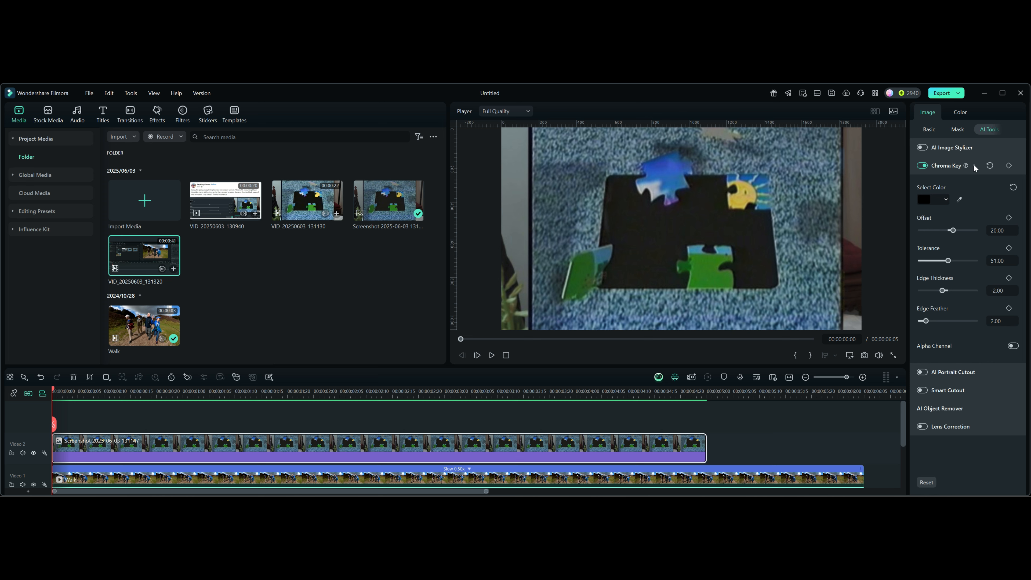
{"action": "left_click", "coordinate": [973, 165]}
{"action": "left_click", "coordinate": [921, 165]}
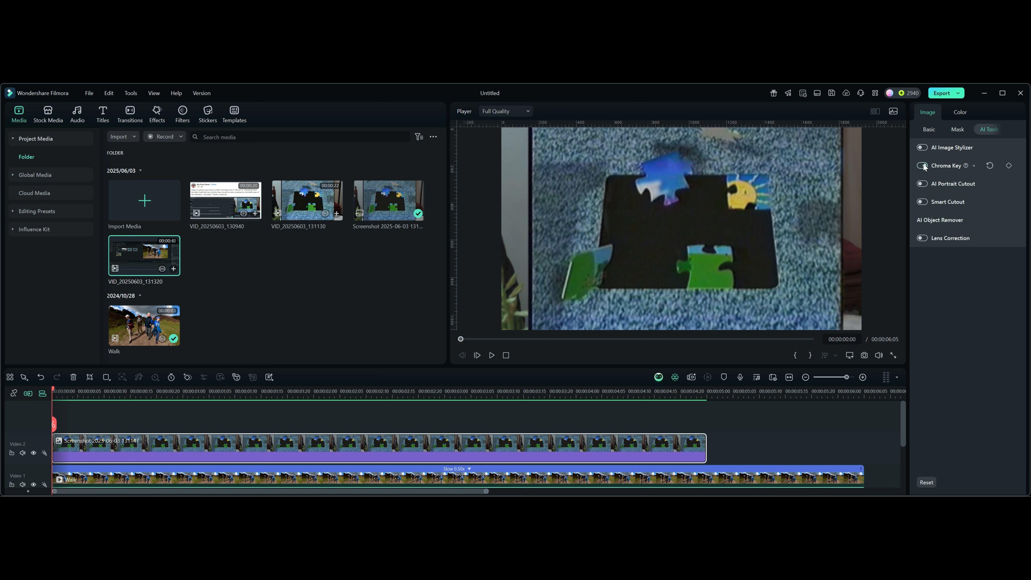
{"action": "left_click", "coordinate": [973, 165]}
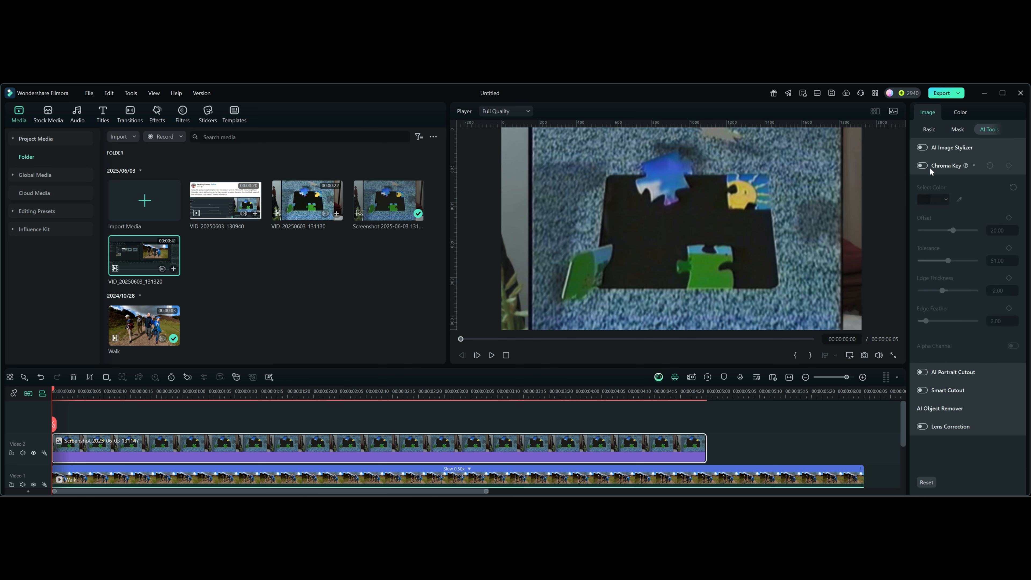
{"action": "left_click", "coordinate": [923, 164]}
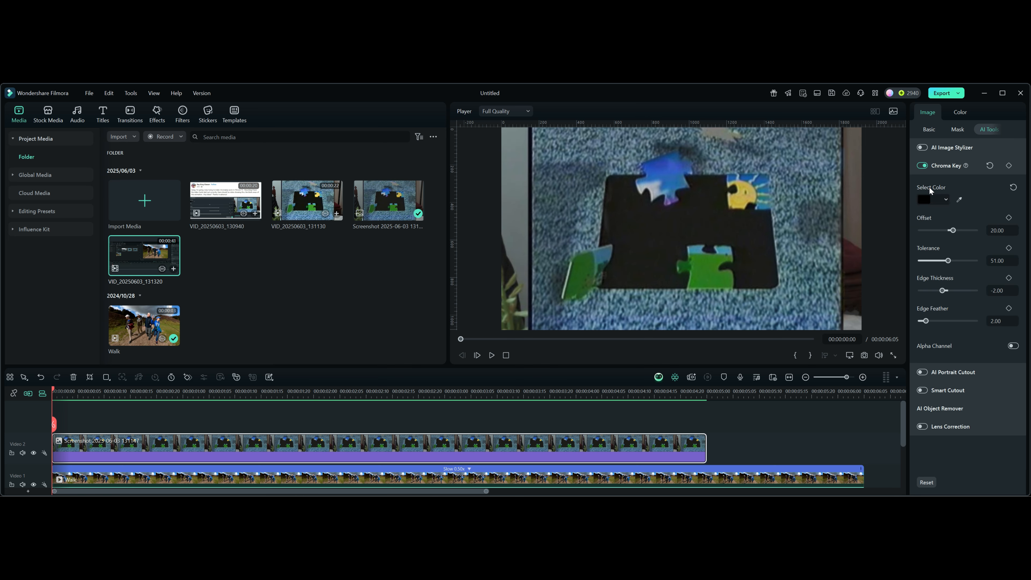
Try bright green as the screenshot image's Chroma Key color and return it to black
{"action": "left_click", "coordinate": [945, 199]}
{"action": "left_click", "coordinate": [988, 277]}
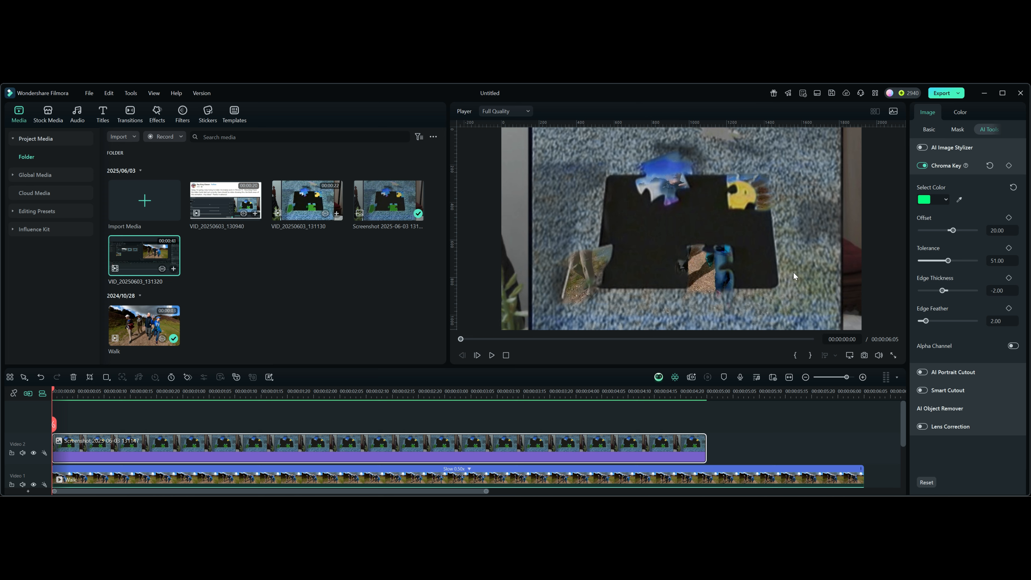
{"action": "left_click", "coordinate": [946, 199]}
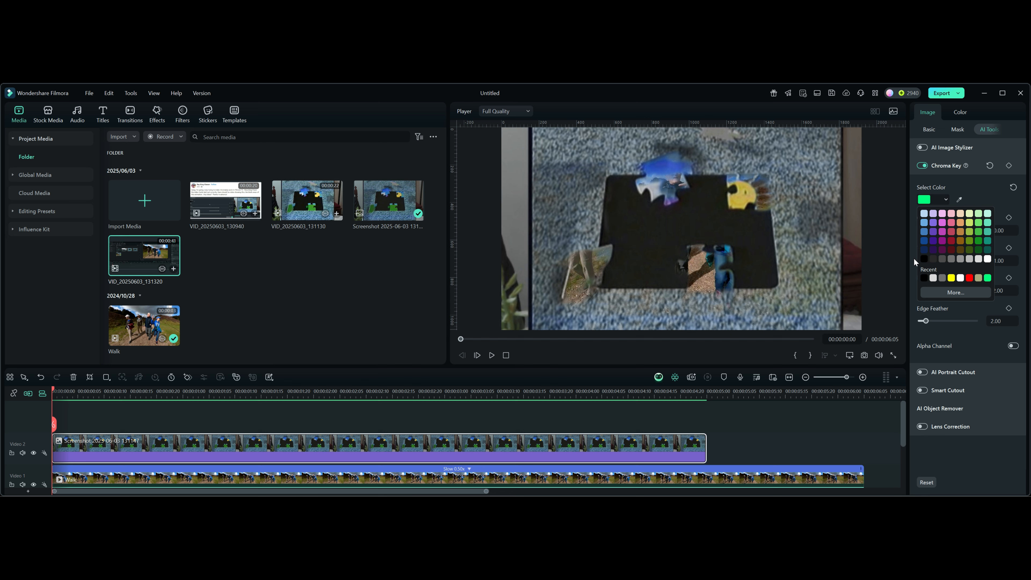
{"action": "left_click", "coordinate": [923, 259]}
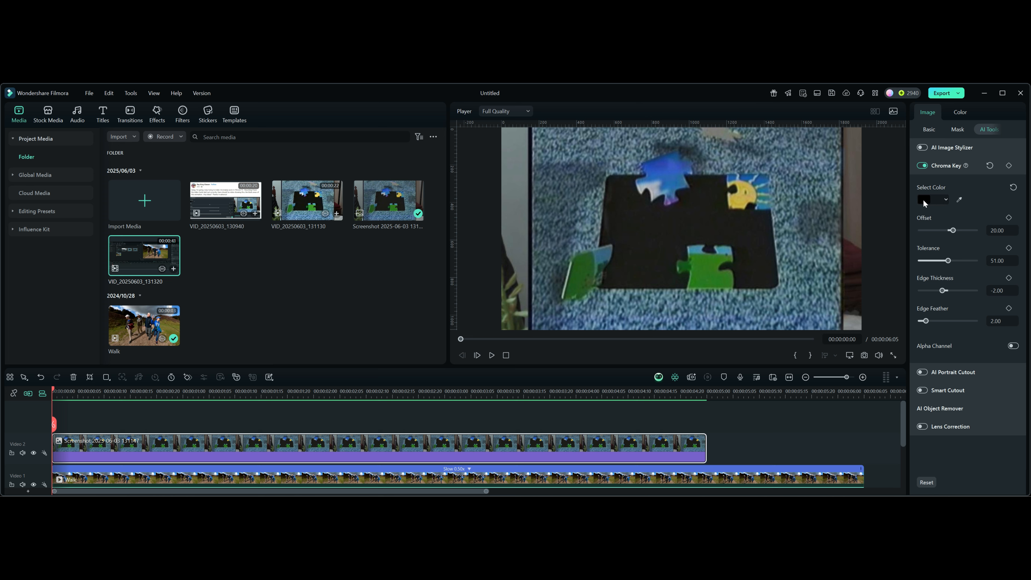
Sample the dark puzzle background as the Chroma Key color and preview the result at 00:00:03:11
{"action": "left_click", "coordinate": [959, 201]}
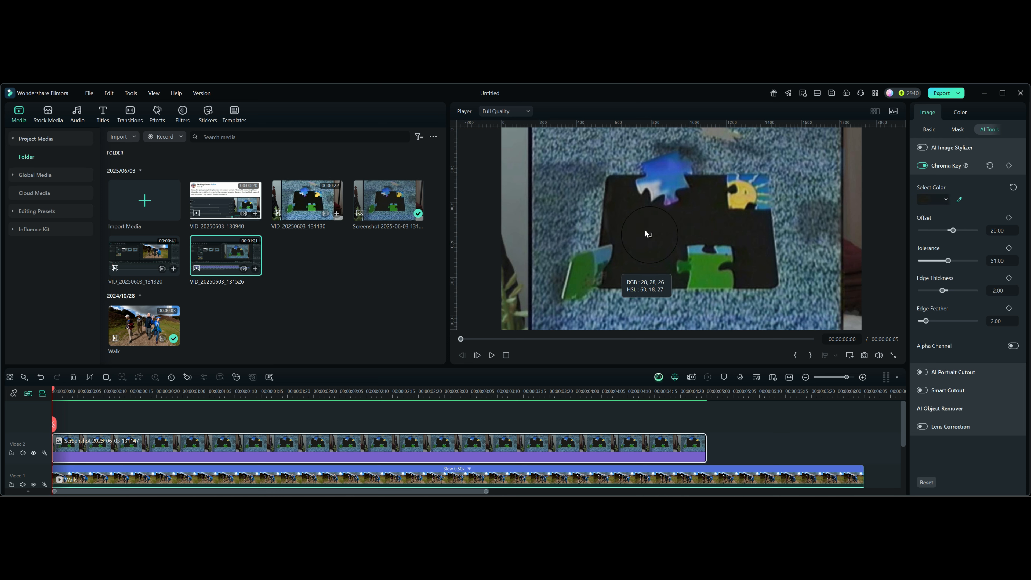
{"action": "left_click", "coordinate": [756, 255]}
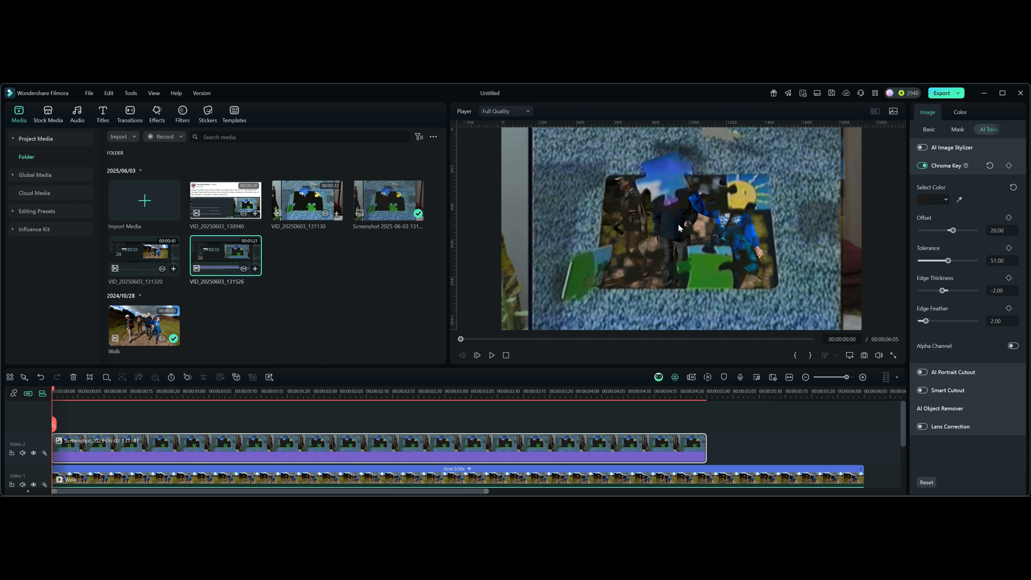
{"action": "left_click_drag", "start_coordinate": [55, 391], "coordinate": [500, 402]}
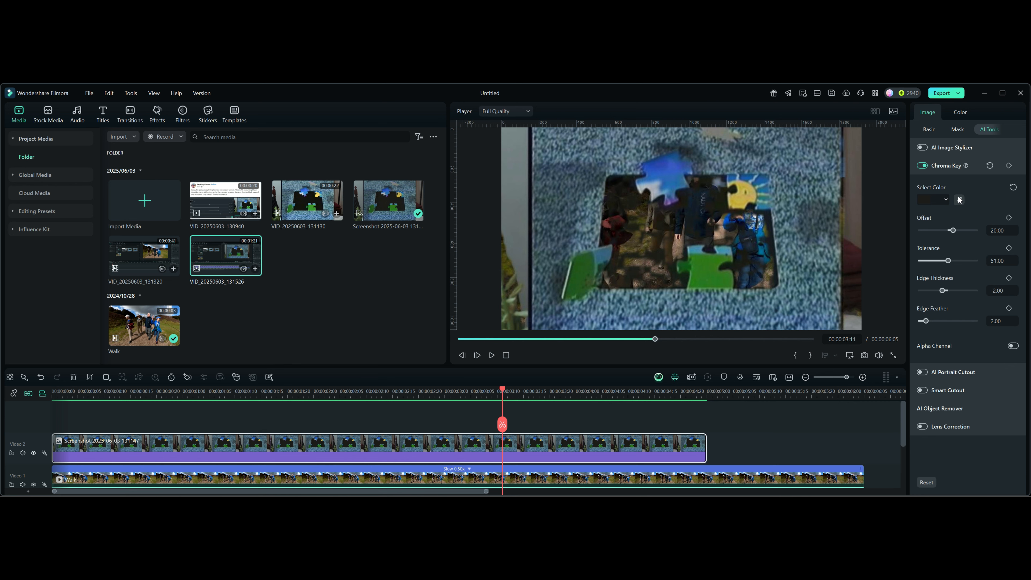
Set the Chroma Key color back to the black preset swatch
{"action": "left_click", "coordinate": [946, 199]}
{"action": "left_click", "coordinate": [925, 259]}
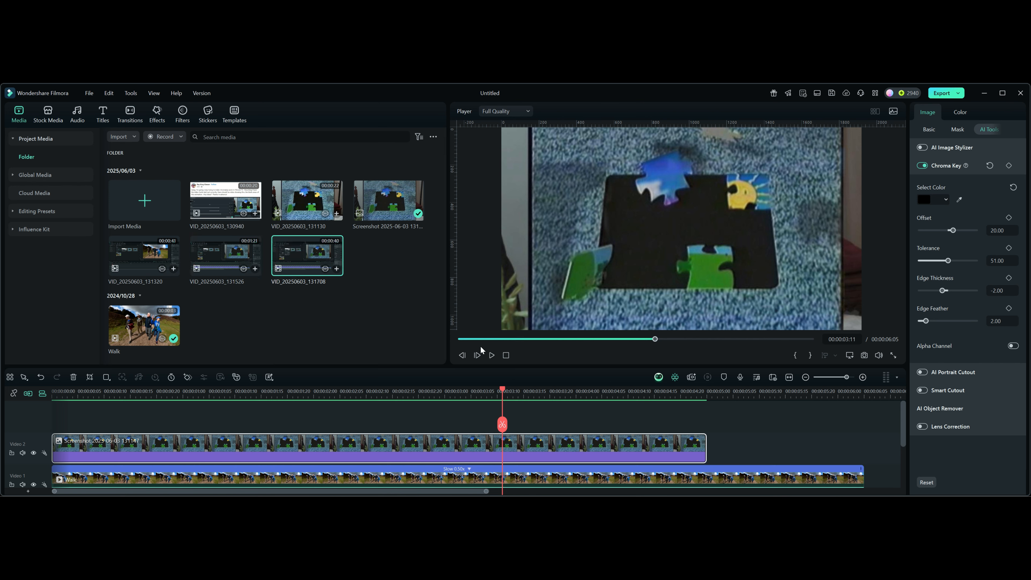
Switch the workspace layout to Classic and open the screenshot image's settings
{"action": "left_click", "coordinate": [817, 93]}
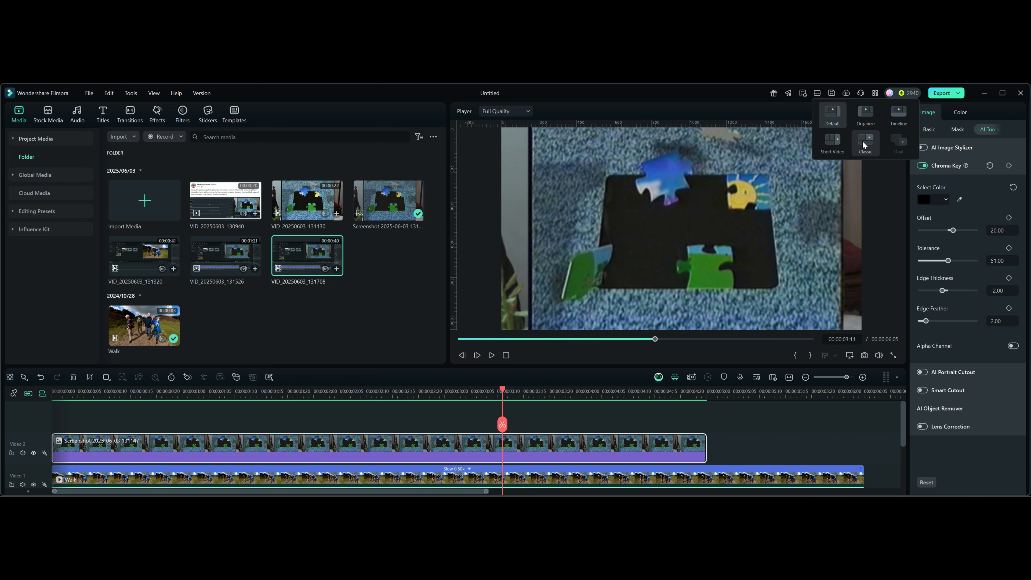
{"action": "left_click", "coordinate": [864, 142]}
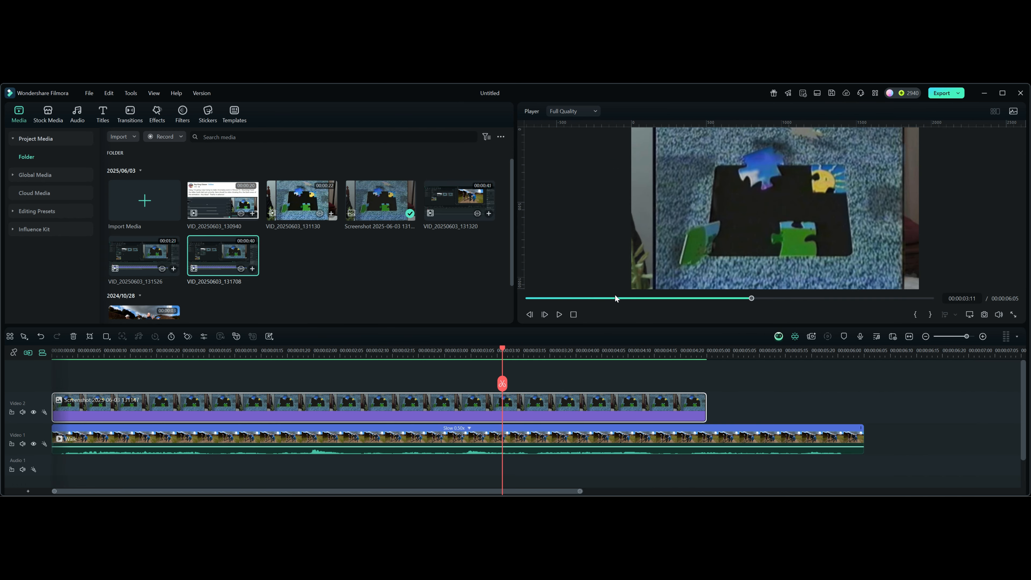
{"action": "left_click", "coordinate": [743, 231]}
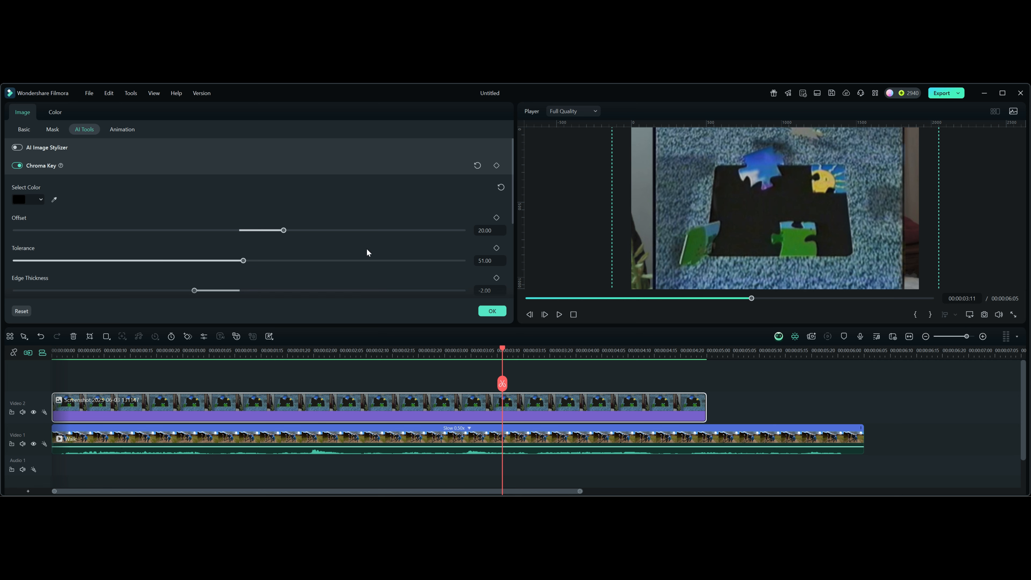
Reset the Chroma Key settings and sample the dark area inside the puzzle frame as the key color again
{"action": "scroll", "coordinate": [368, 218], "scroll_direction": "down", "scroll_amount": 1}
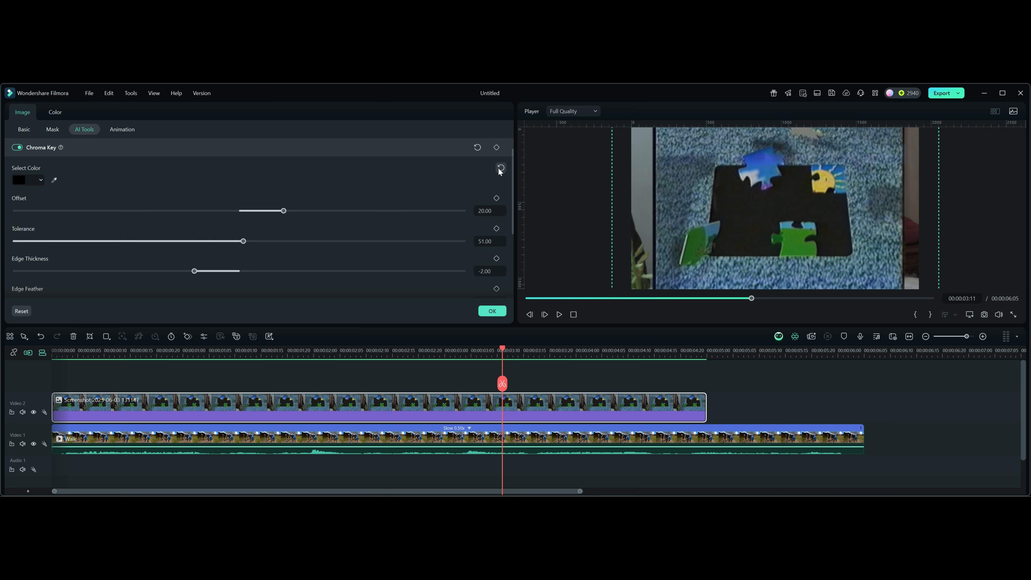
{"action": "left_click", "coordinate": [476, 148]}
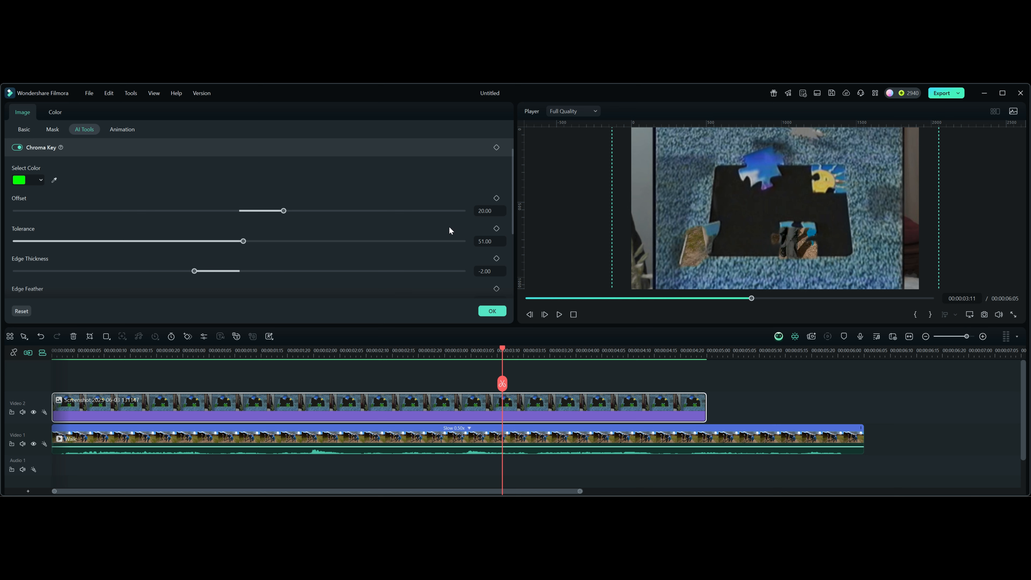
{"action": "left_click", "coordinate": [54, 180]}
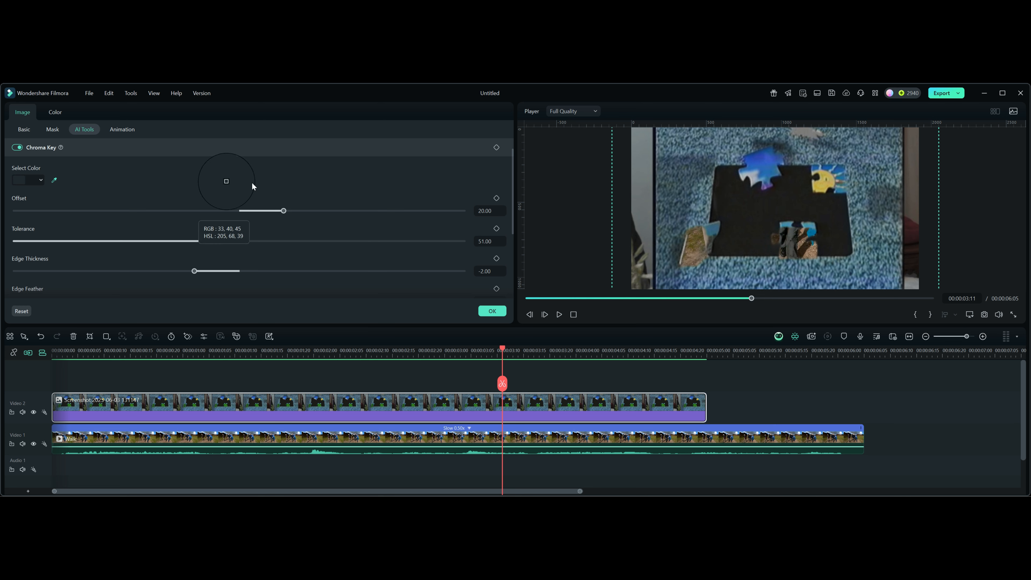
{"action": "left_click", "coordinate": [748, 231]}
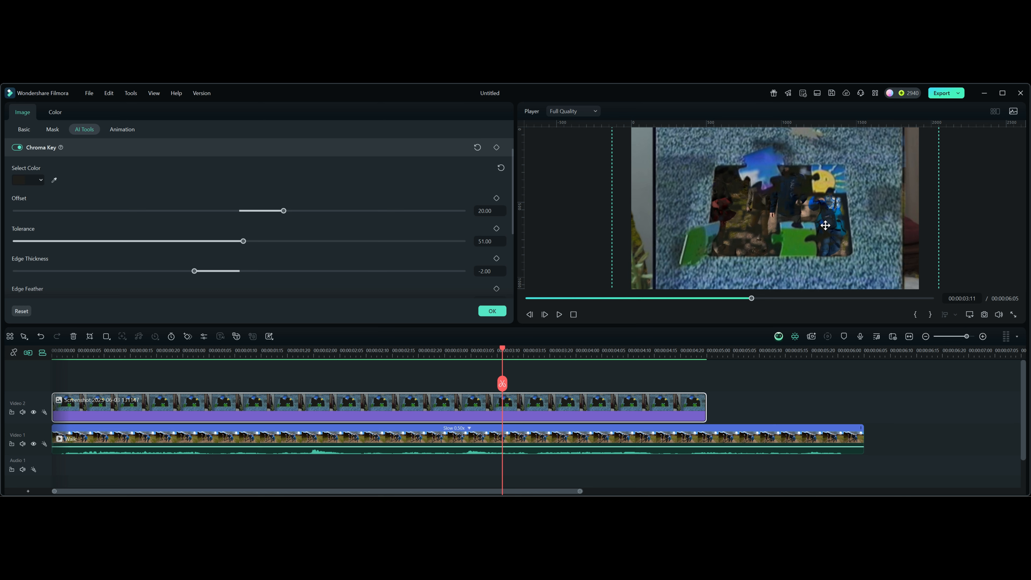
Restore the Default workspace layout and enlarge the preview player by shrinking the media and timeline areas
{"action": "left_click", "coordinate": [816, 93]}
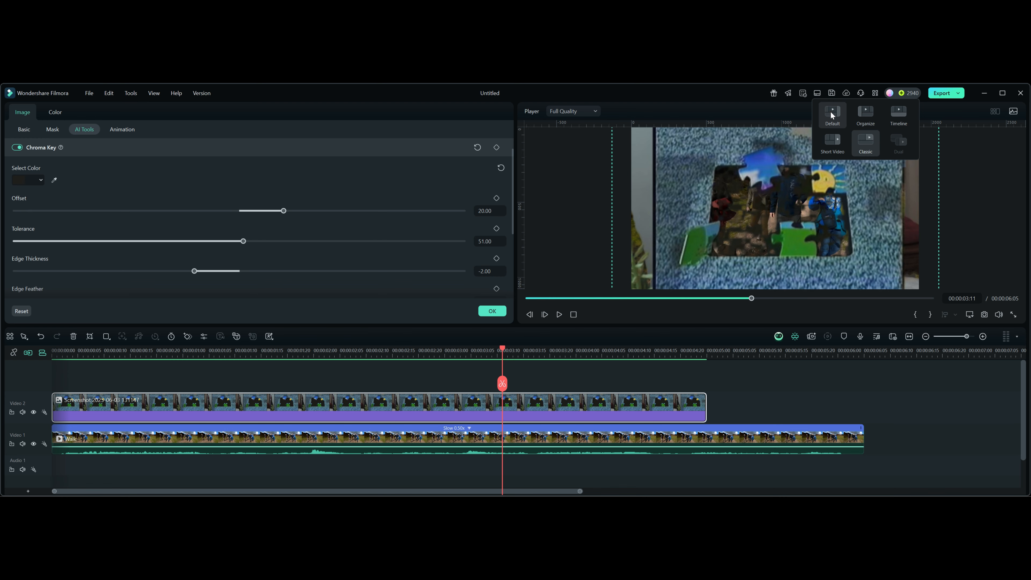
{"action": "left_click", "coordinate": [830, 113]}
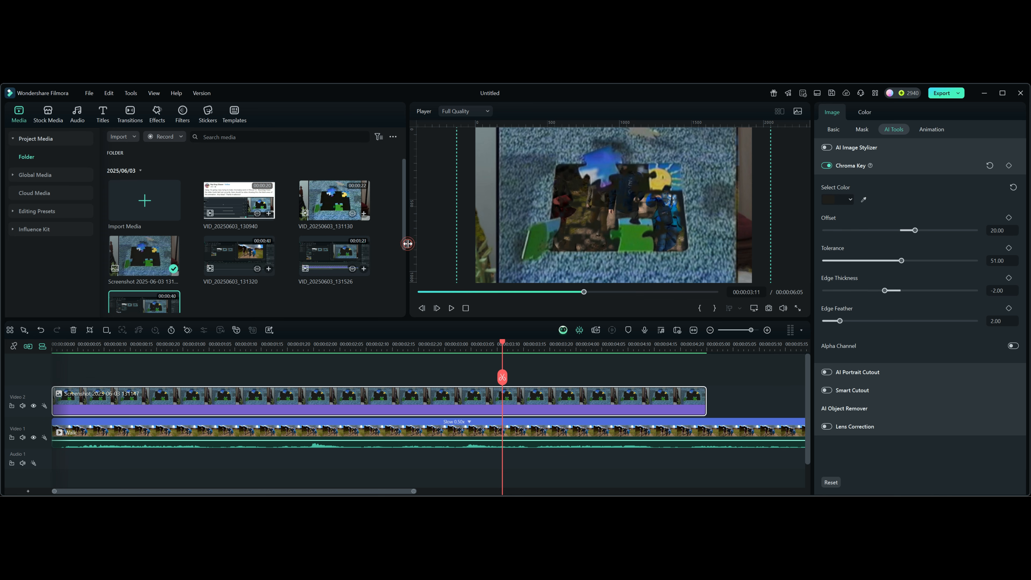
{"action": "left_click_drag", "start_coordinate": [406, 243], "coordinate": [213, 262]}
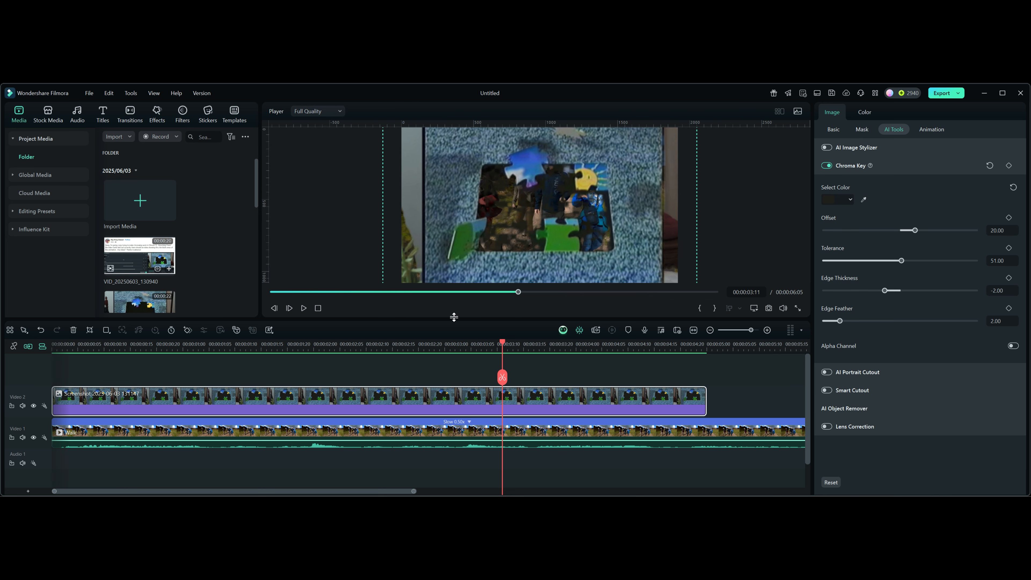
{"action": "left_click_drag", "start_coordinate": [454, 317], "coordinate": [453, 368]}
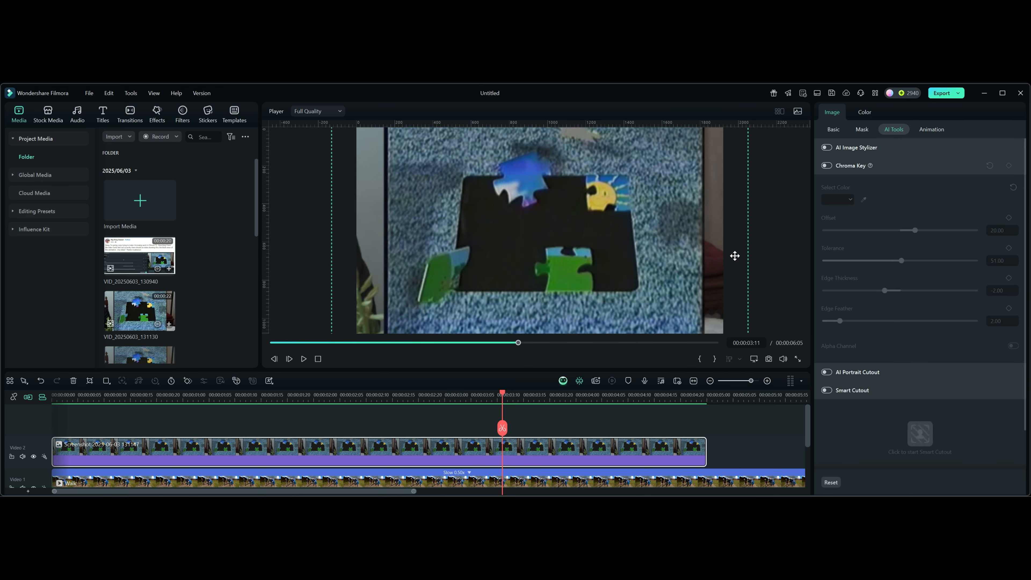
Enable Smart Cutout for the screenshot image and open its editor
{"action": "left_click", "coordinate": [877, 165]}
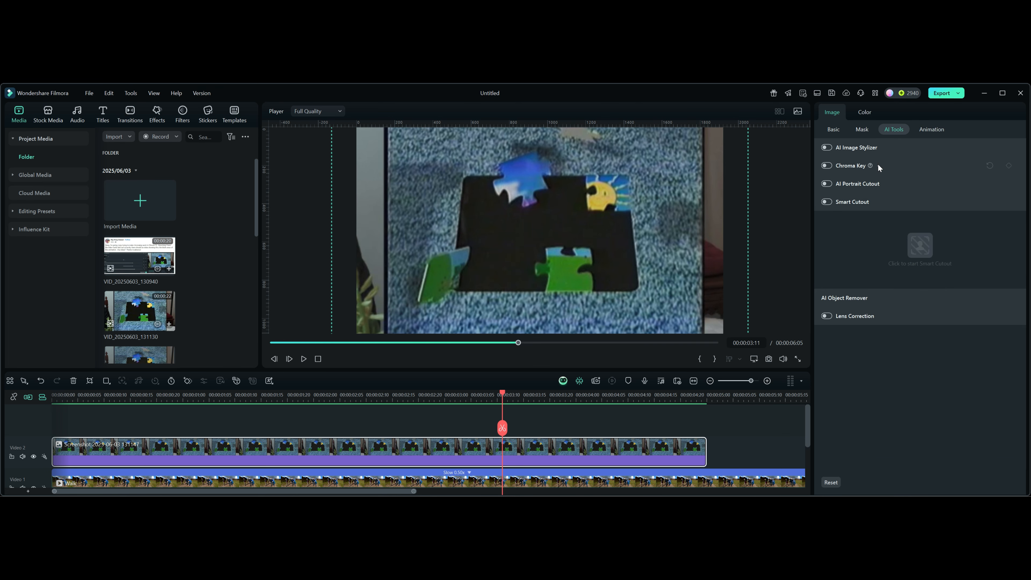
{"action": "left_click", "coordinate": [874, 202]}
{"action": "left_click", "coordinate": [873, 201]}
{"action": "left_click", "coordinate": [827, 201]}
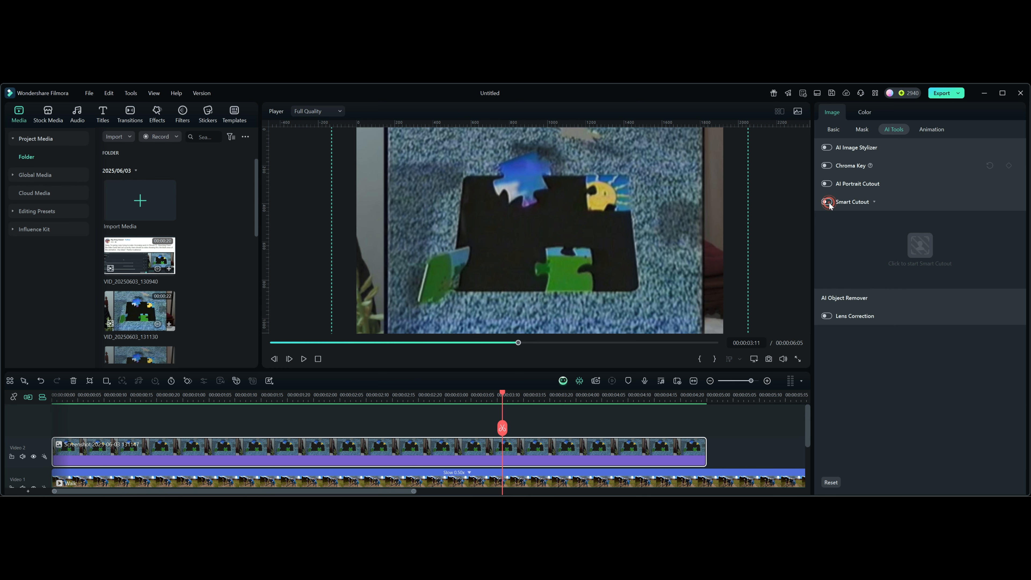
{"action": "left_click", "coordinate": [920, 245]}
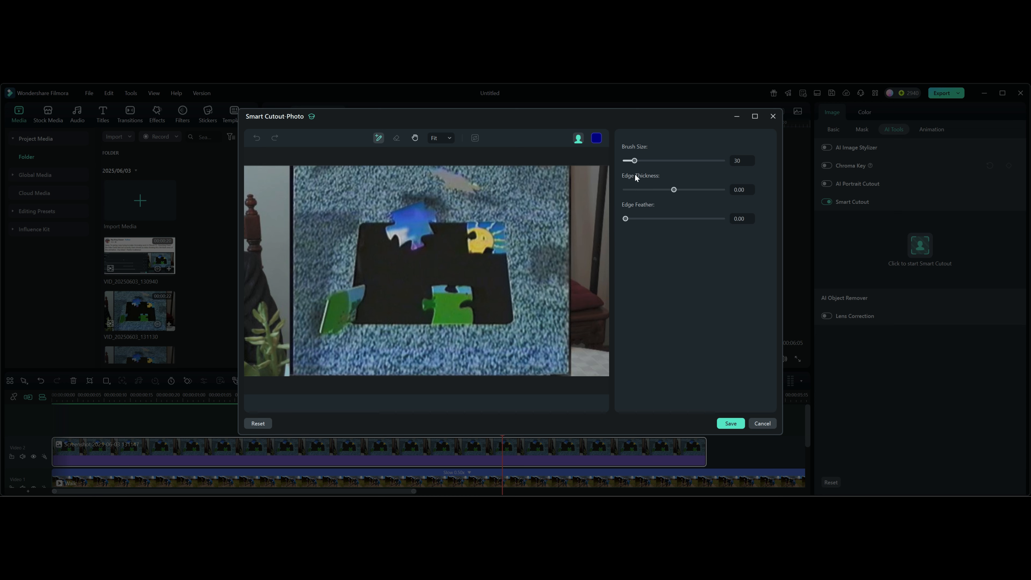
Set the Smart Cutout brush size to 9 and brush over the dark area inside the puzzle frame to select it
{"action": "left_click_drag", "start_coordinate": [635, 162], "coordinate": [628, 164]}
{"action": "left_click", "coordinate": [447, 138]}
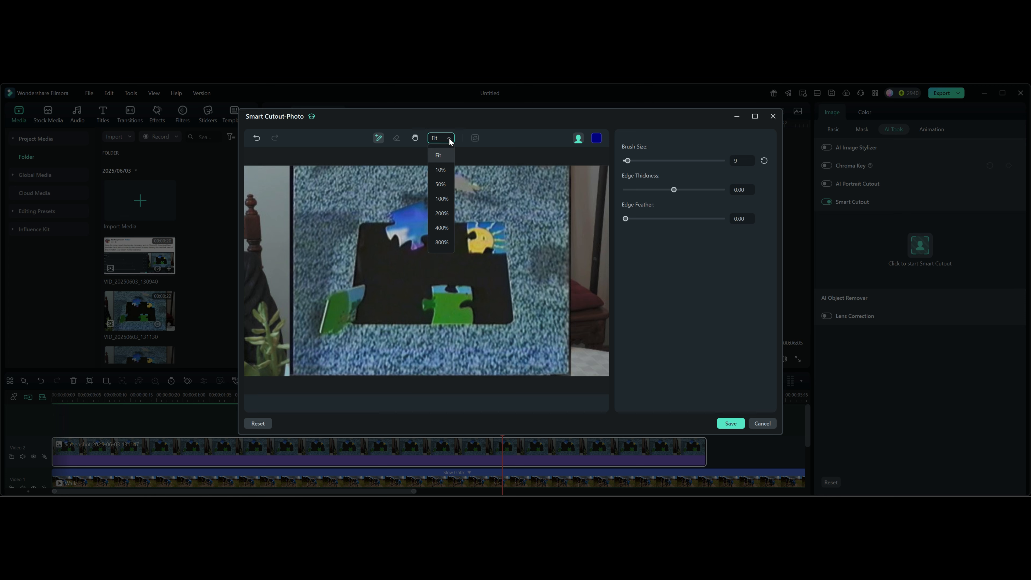
{"action": "left_click", "coordinate": [442, 213]}
{"action": "left_click", "coordinate": [446, 138]}
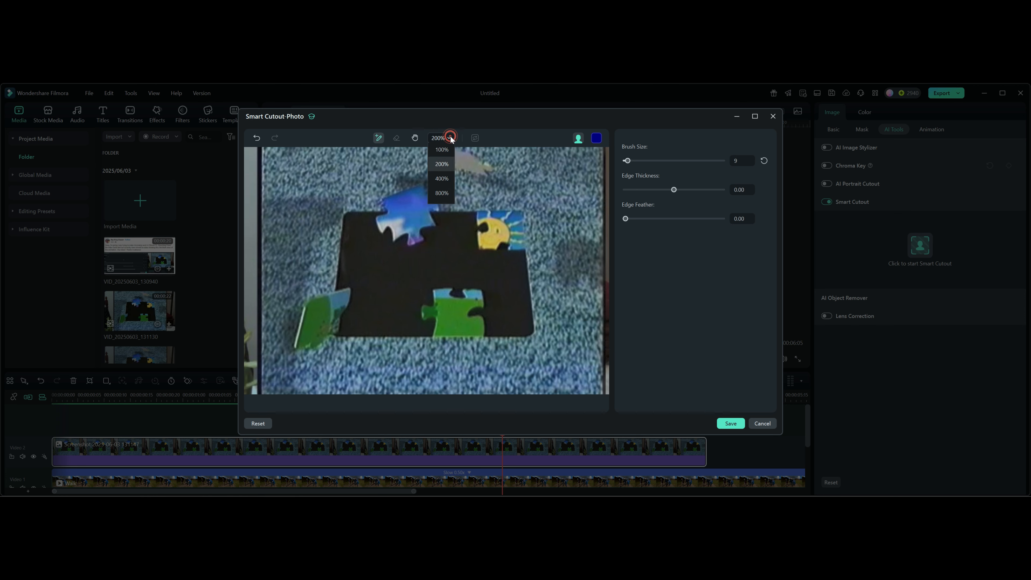
{"action": "left_click", "coordinate": [443, 228]}
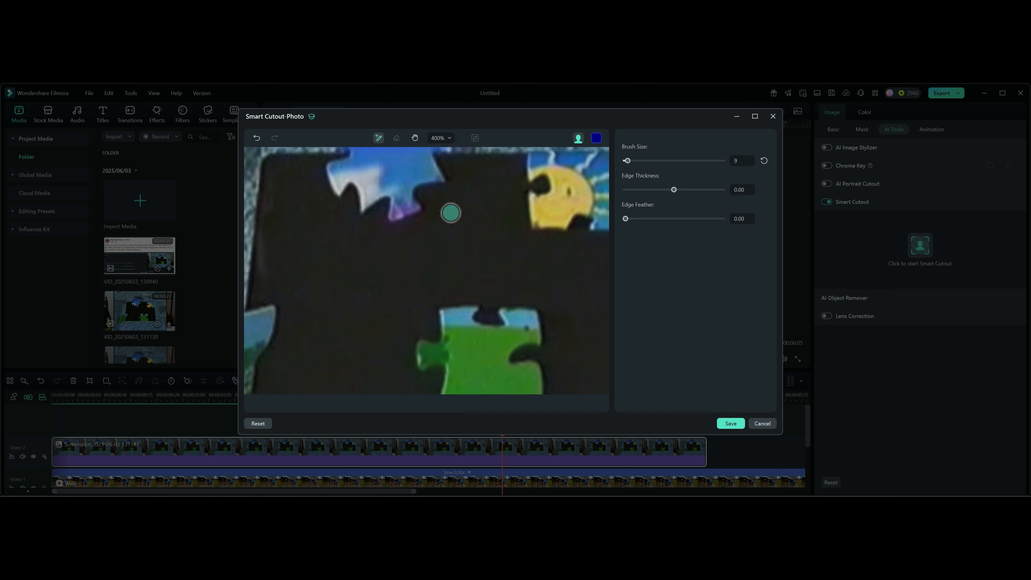
{"action": "left_click", "coordinate": [414, 138]}
{"action": "left_click_drag", "start_coordinate": [338, 218], "coordinate": [445, 157]}
{"action": "left_click", "coordinate": [446, 138]}
{"action": "left_click", "coordinate": [442, 199]}
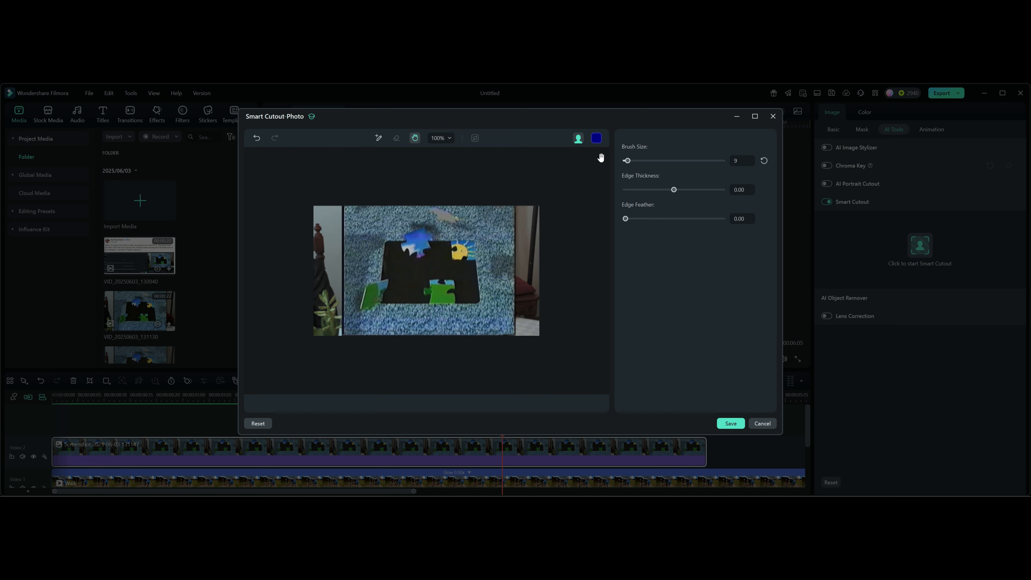
{"action": "left_click", "coordinate": [378, 139]}
{"action": "mouse_move", "coordinate": [386, 246]}
{"action": "left_mouse_down"}
{"action": "mouse_move", "coordinate": [394, 297]}
{"action": "mouse_move", "coordinate": [416, 297]}
{"action": "mouse_move", "coordinate": [432, 271]}
{"action": "mouse_move", "coordinate": [459, 277]}
{"action": "mouse_move", "coordinate": [467, 295]}
{"action": "mouse_move", "coordinate": [474, 286]}
{"action": "mouse_move", "coordinate": [475, 271]}
{"action": "mouse_move", "coordinate": [452, 263]}
{"action": "mouse_move", "coordinate": [442, 245]}
{"action": "mouse_move", "coordinate": [416, 268]}
{"action": "mouse_move", "coordinate": [388, 245]}
{"action": "left_mouse_up"}
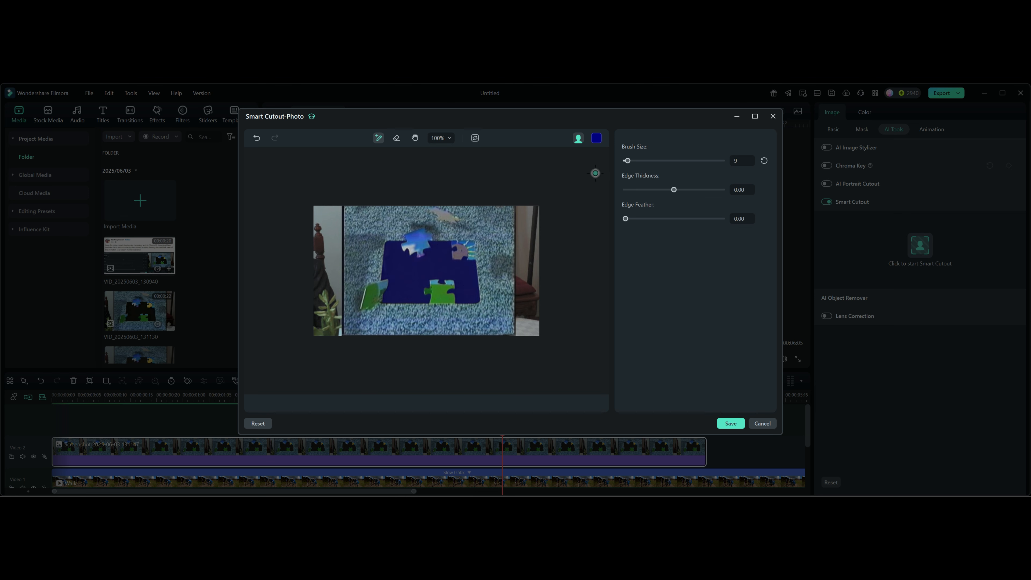
Preview the cutout with Toggle Transparency Black and switch the preview to Toggle Transparency Grid
{"action": "left_click", "coordinate": [596, 139]}
{"action": "left_click", "coordinate": [598, 140]}
{"action": "left_click", "coordinate": [598, 140]}
{"action": "left_click", "coordinate": [578, 138]}
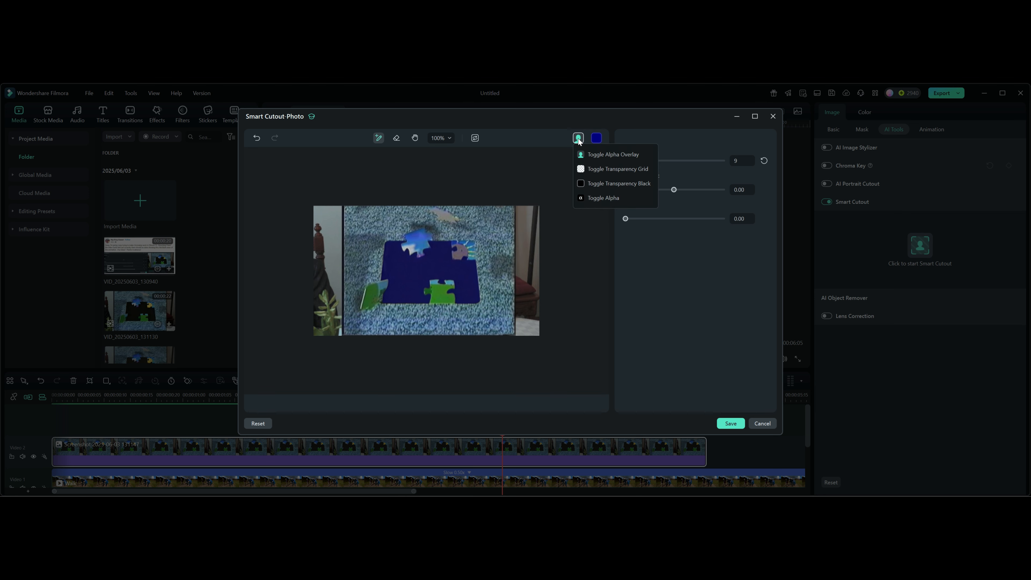
{"action": "left_click", "coordinate": [593, 182]}
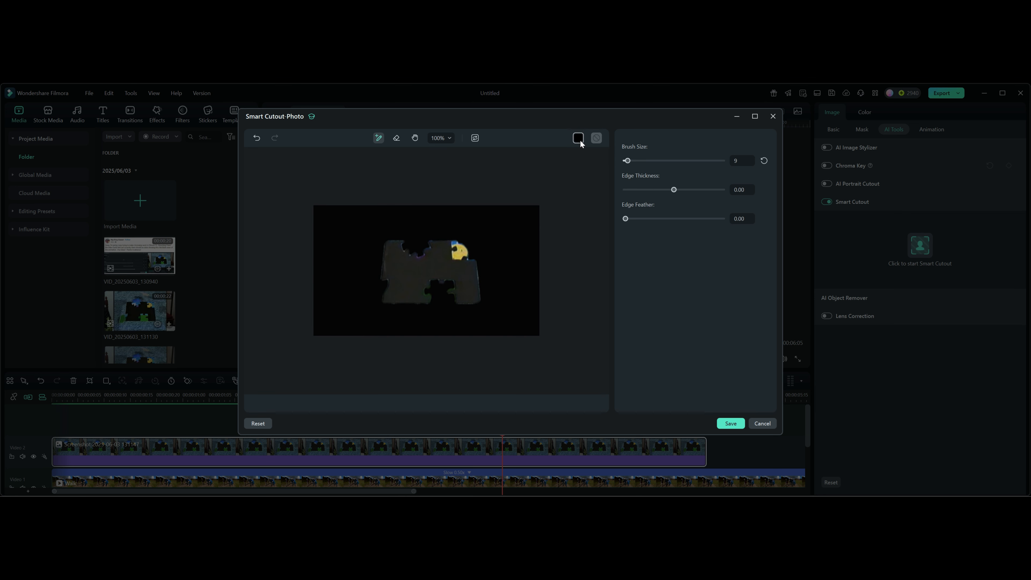
{"action": "left_click", "coordinate": [580, 139]}
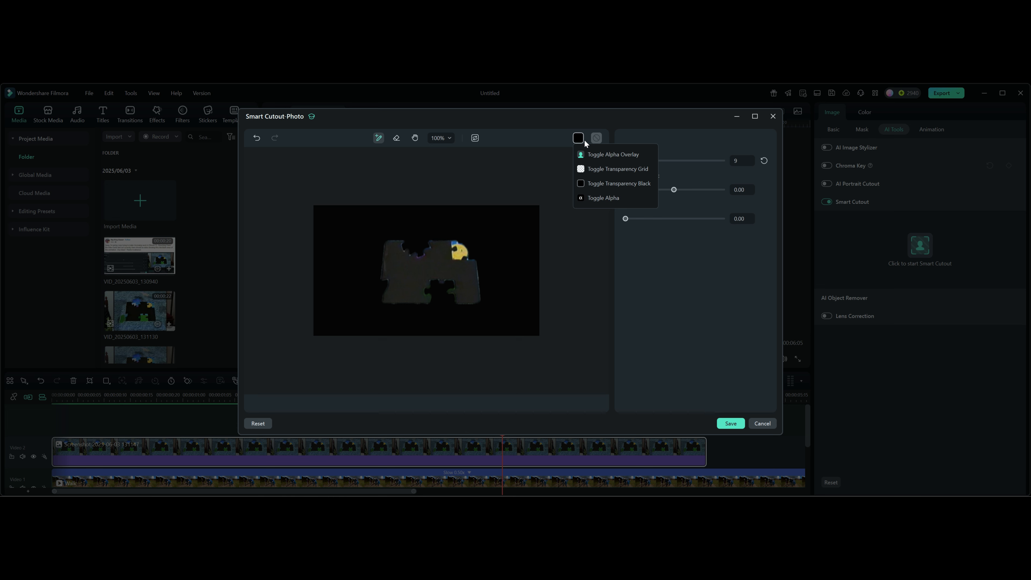
{"action": "left_click", "coordinate": [600, 169]}
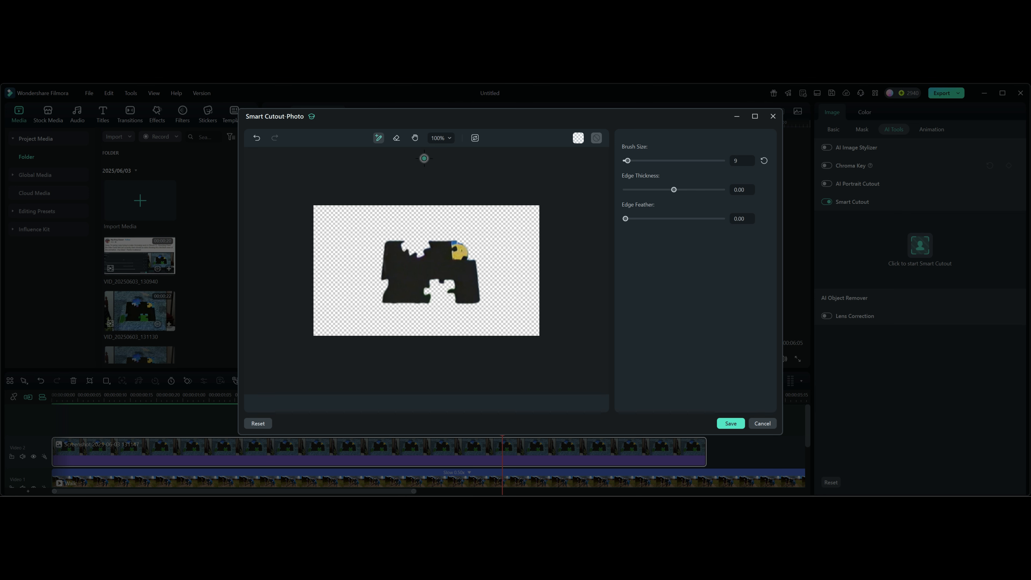
Erase the sun puzzle piece and the colored remnants along its edges from the selected area
{"action": "left_click", "coordinate": [396, 138]}
{"action": "mouse_move", "coordinate": [460, 244]}
{"action": "left_mouse_down"}
{"action": "mouse_move", "coordinate": [462, 255]}
{"action": "mouse_move", "coordinate": [462, 246]}
{"action": "left_mouse_up"}
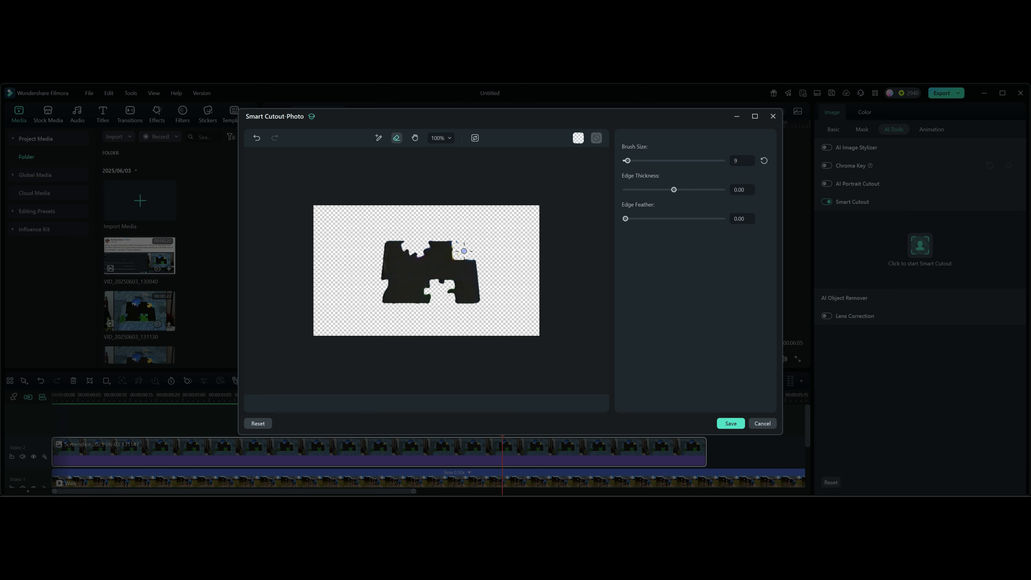
{"action": "left_click", "coordinate": [439, 138]}
{"action": "left_click", "coordinate": [441, 228]}
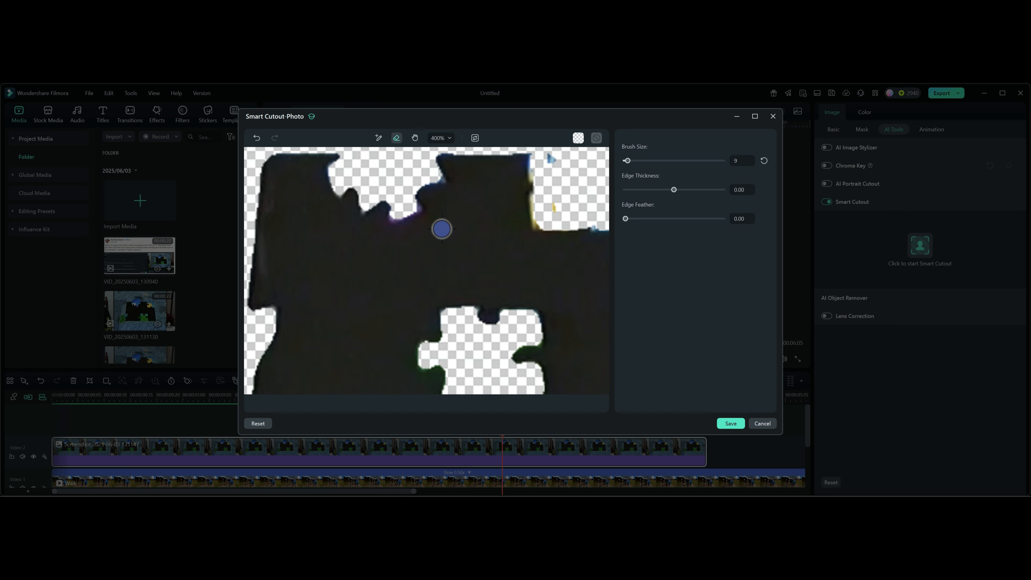
{"action": "left_click", "coordinate": [415, 138]}
{"action": "mouse_move", "coordinate": [495, 236]}
{"action": "left_mouse_down"}
{"action": "mouse_move", "coordinate": [430, 258]}
{"action": "mouse_move", "coordinate": [453, 241]}
{"action": "left_mouse_up"}
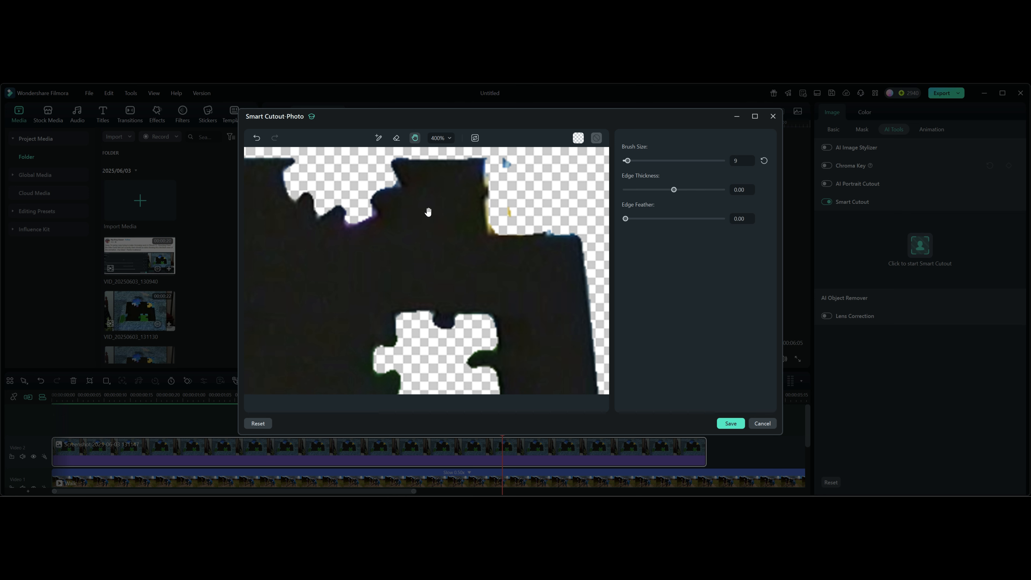
{"action": "left_click", "coordinate": [397, 138]}
{"action": "mouse_move", "coordinate": [511, 161]}
{"action": "left_mouse_down"}
{"action": "mouse_move", "coordinate": [487, 172]}
{"action": "mouse_move", "coordinate": [495, 228]}
{"action": "mouse_move", "coordinate": [572, 227]}
{"action": "left_mouse_up"}
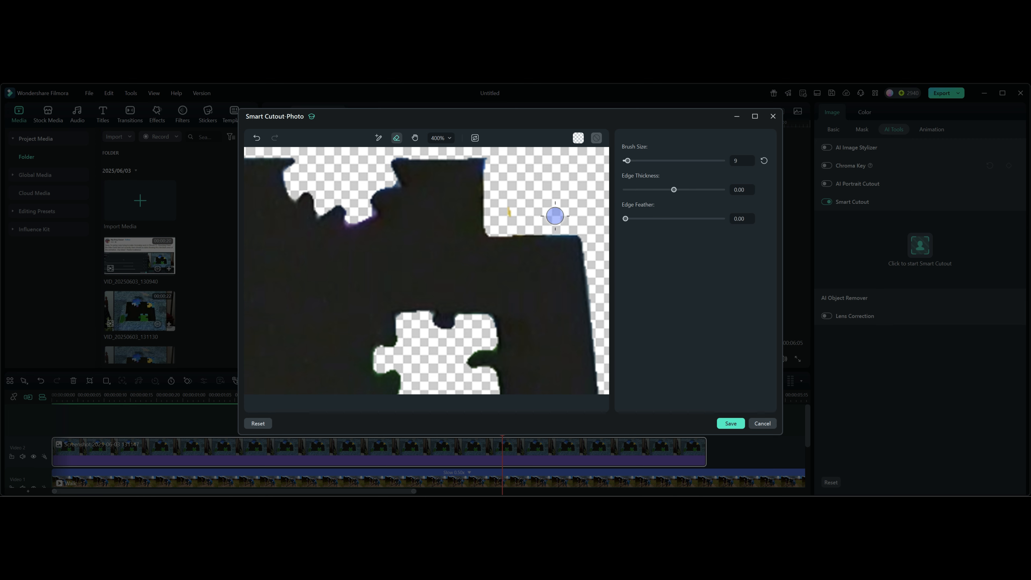
Invert the mask so the dark puzzle area is removed instead of kept, and save the cutout
{"action": "left_click", "coordinate": [442, 138]}
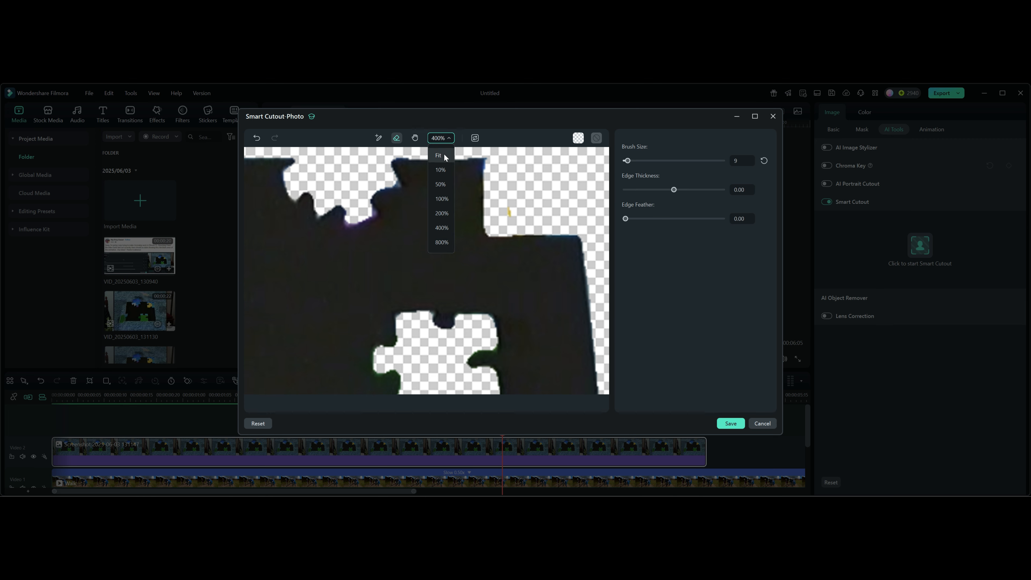
{"action": "left_click", "coordinate": [441, 153]}
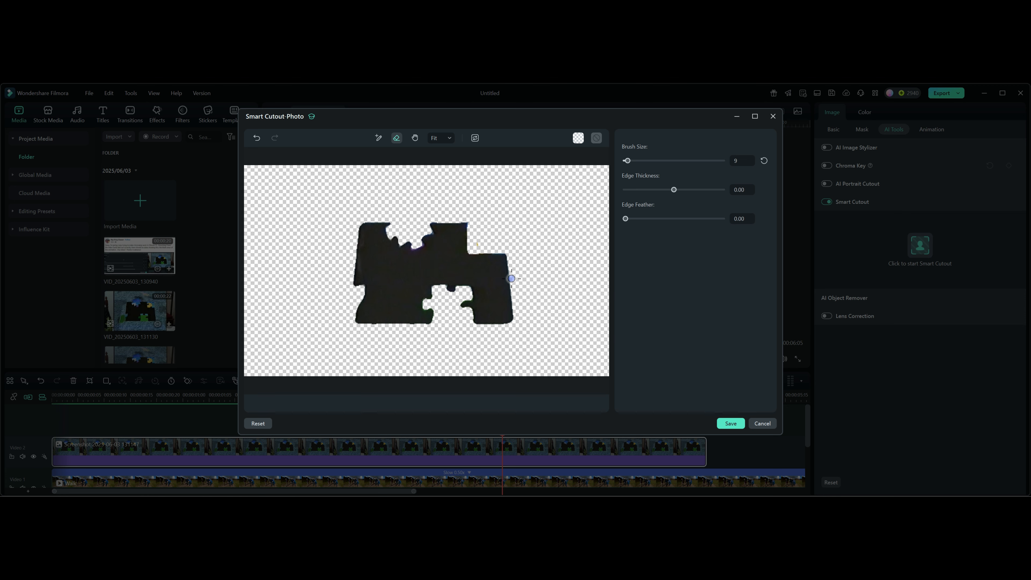
{"action": "left_click", "coordinate": [475, 138]}
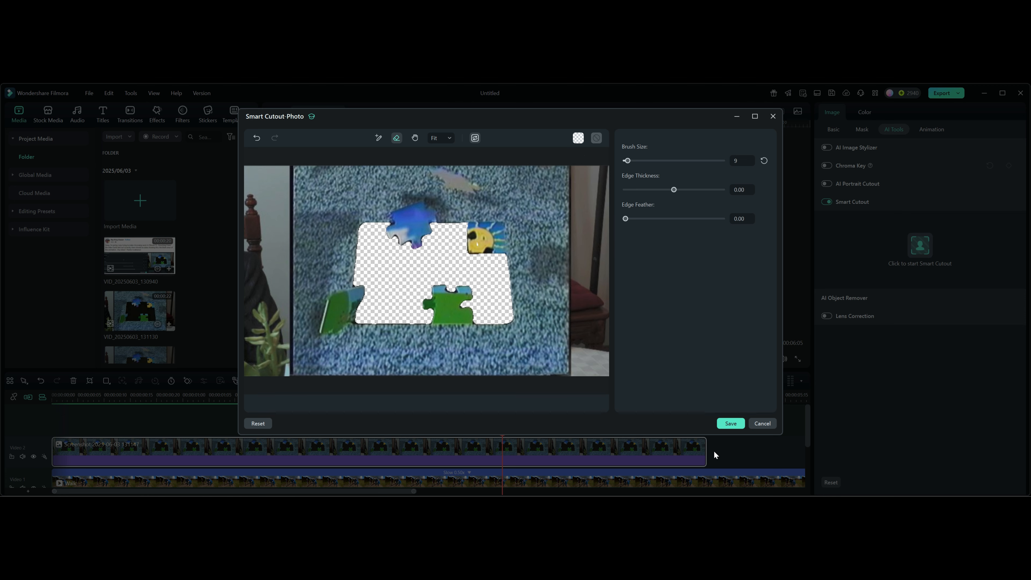
{"action": "left_click", "coordinate": [730, 423]}
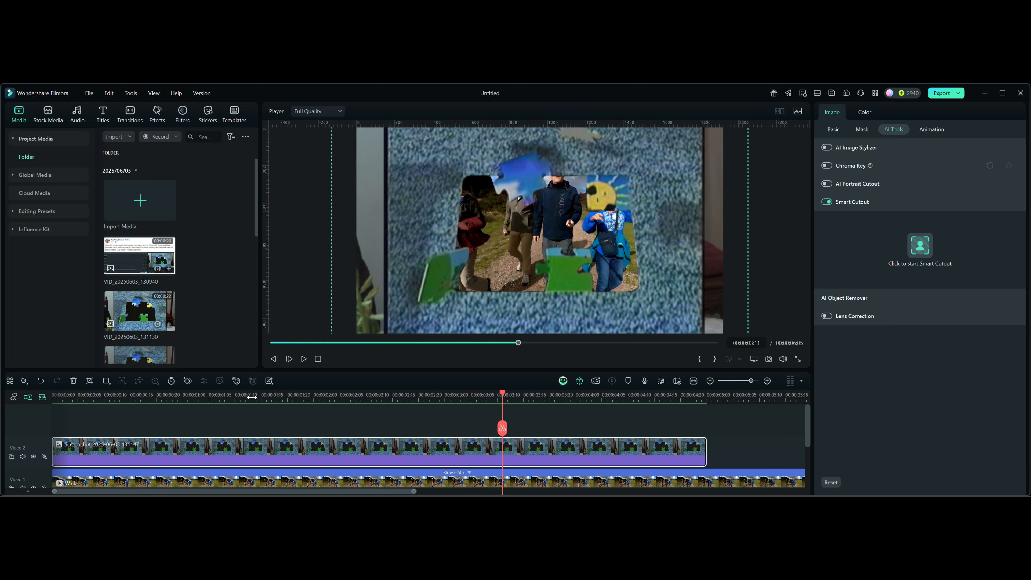
Mute the Video 1 track and play the composite from the beginning of the timeline
{"action": "left_click", "coordinate": [317, 359]}
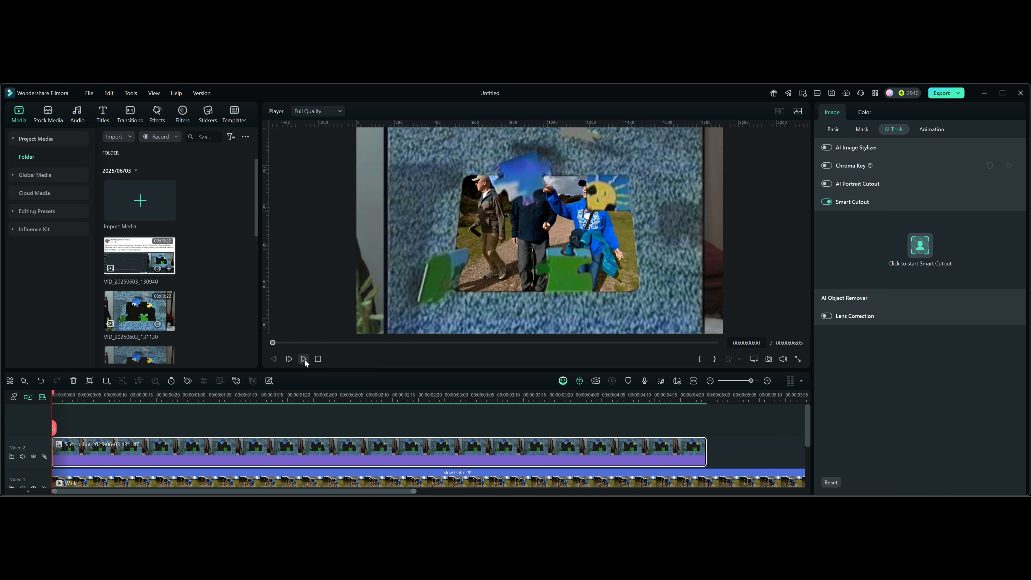
{"action": "scroll", "coordinate": [271, 443], "scroll_direction": "down", "scroll_amount": 1}
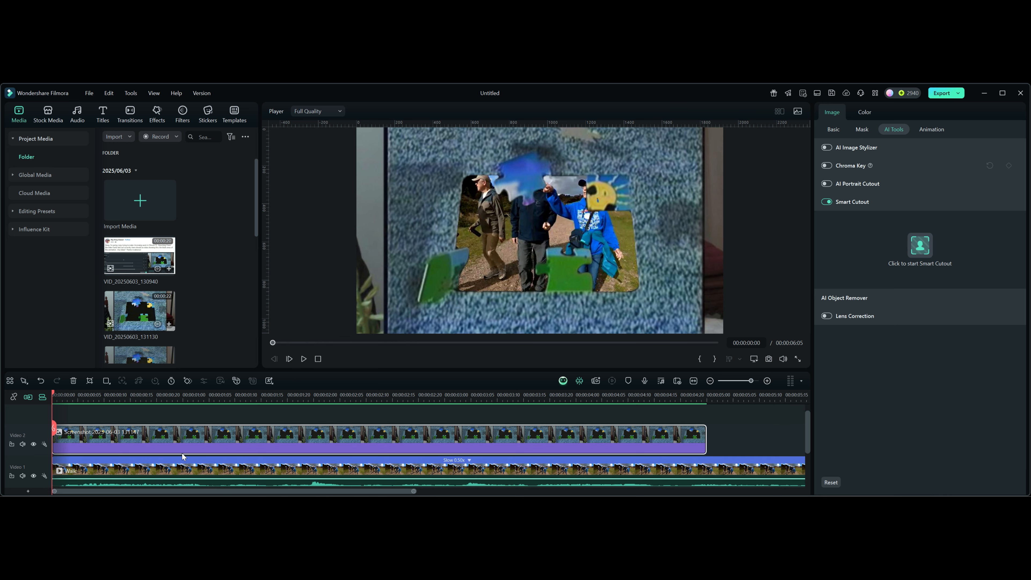
{"action": "left_click", "coordinate": [23, 477]}
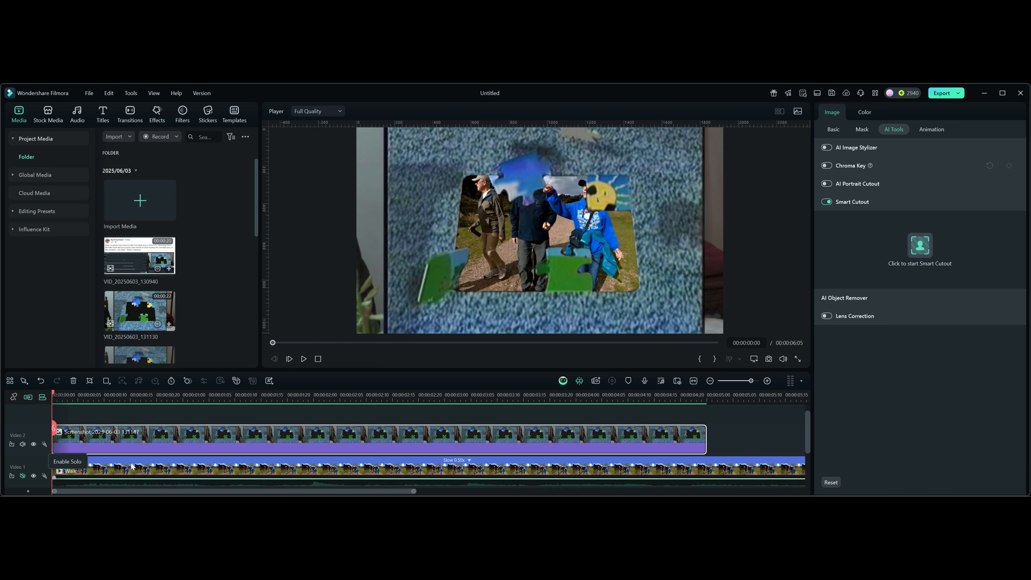
{"action": "left_click", "coordinate": [304, 359]}
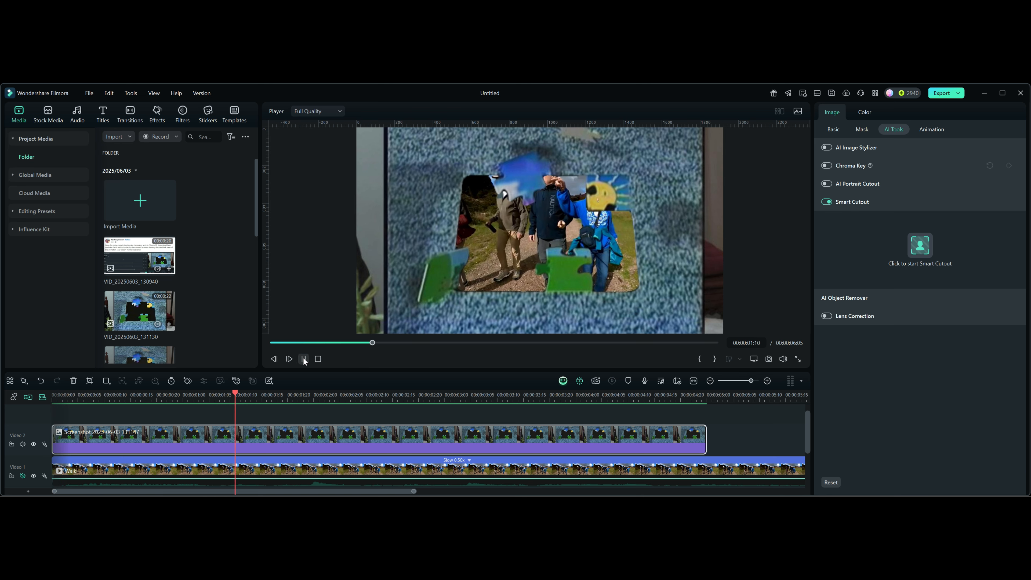